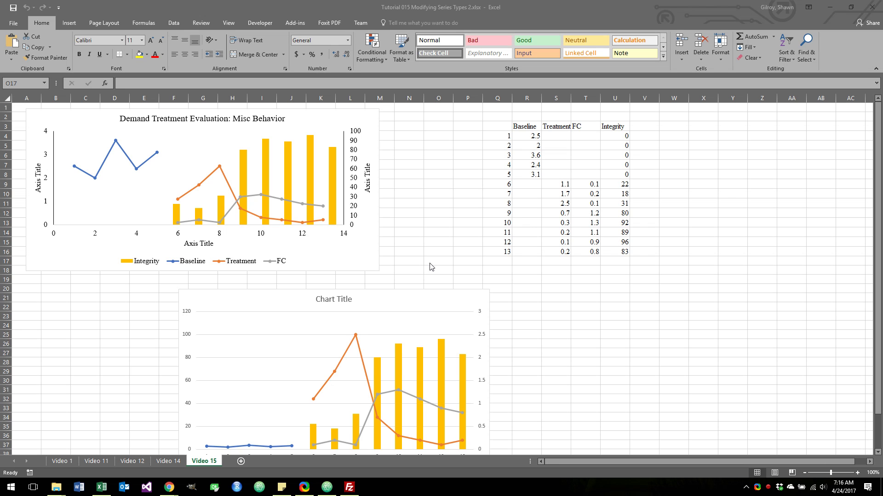
# Step: Align the lower chart directly beneath the Demand Treatment Evaluation chart, and widen the upper chart to about the end of column O
pyautogui.click(430, 263)
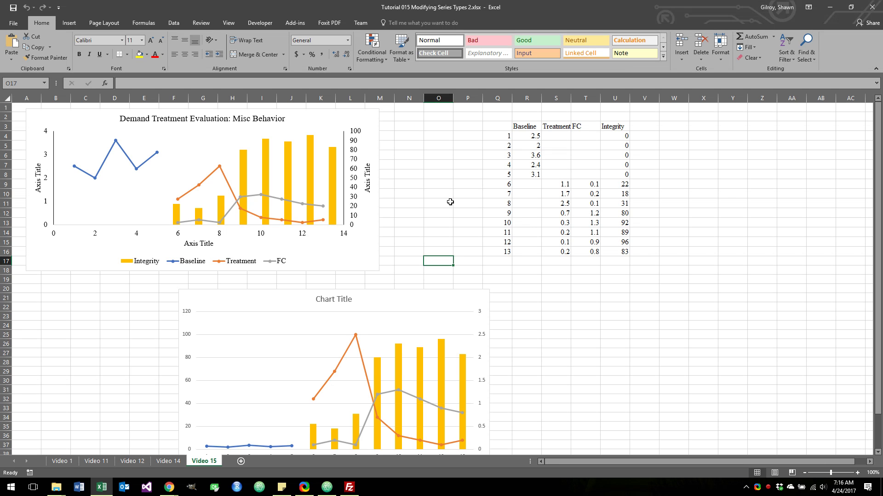
pyautogui.moveTo(450, 289); pyautogui.dragTo(322, 280)
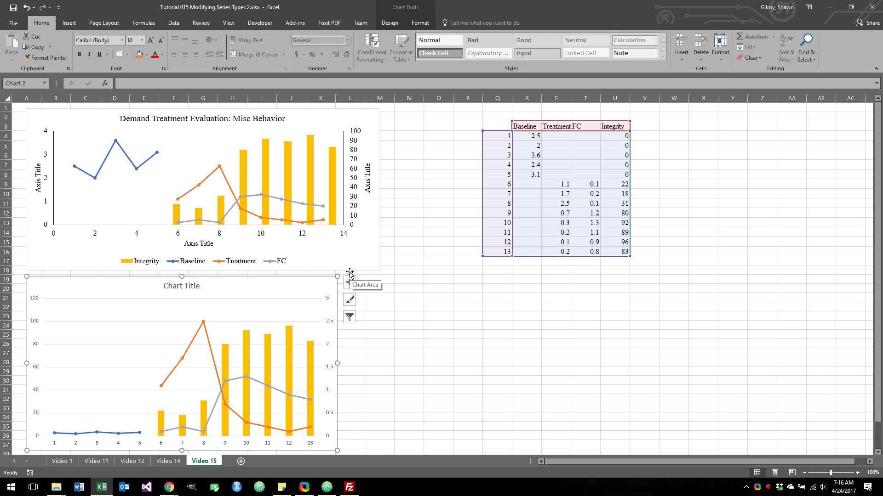
pyautogui.click(359, 247)
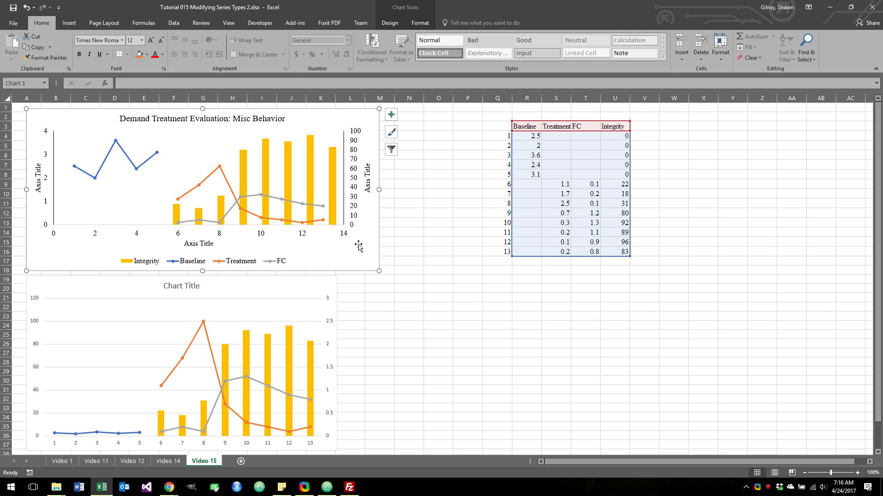
pyautogui.moveTo(379, 189); pyautogui.dragTo(447, 190)
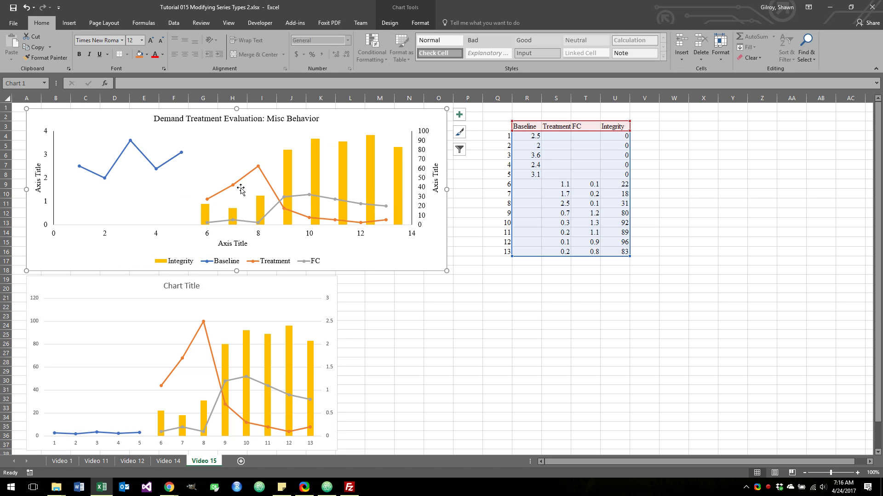
# Step: Examine how the Integrity columns line up with the Treatment data points in the upper chart, especially at session 13
pyautogui.click(208, 203)
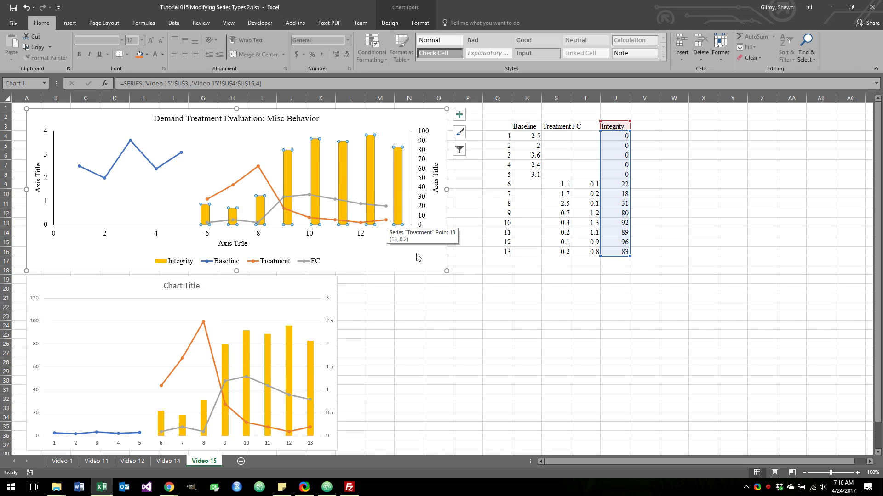
pyautogui.click(468, 289)
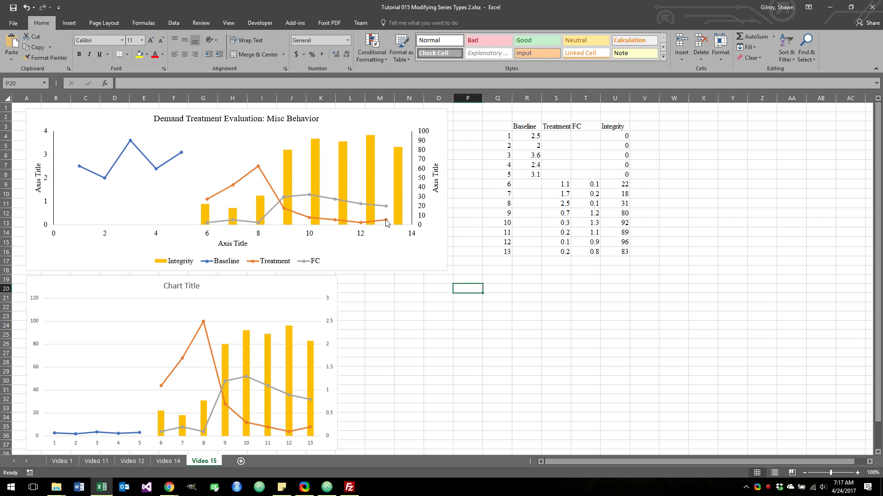
pyautogui.click(386, 222)
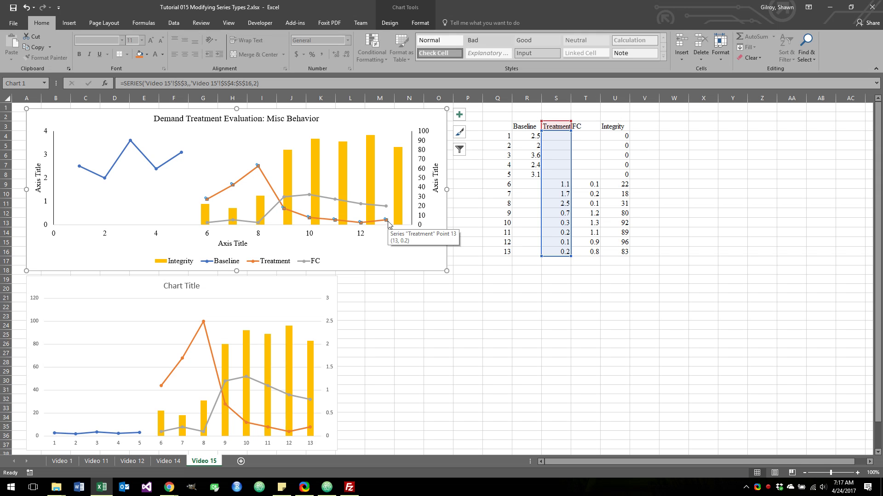
pyautogui.click(399, 219)
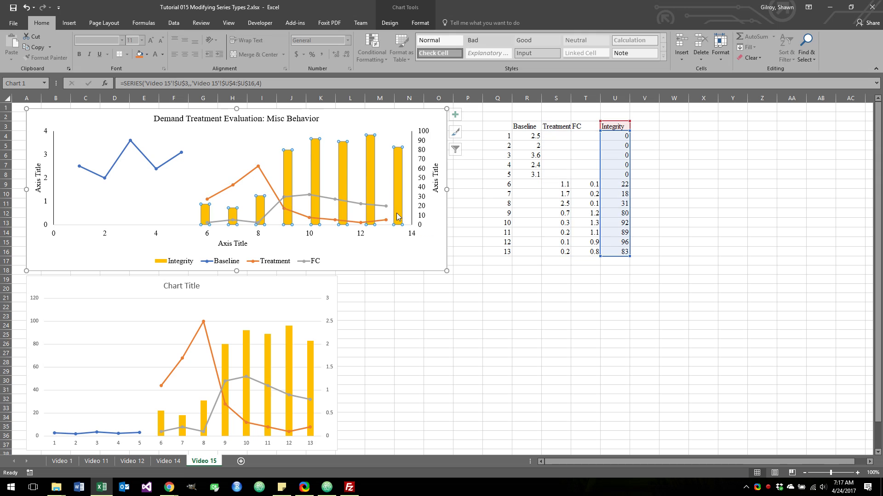
pyautogui.click(398, 217)
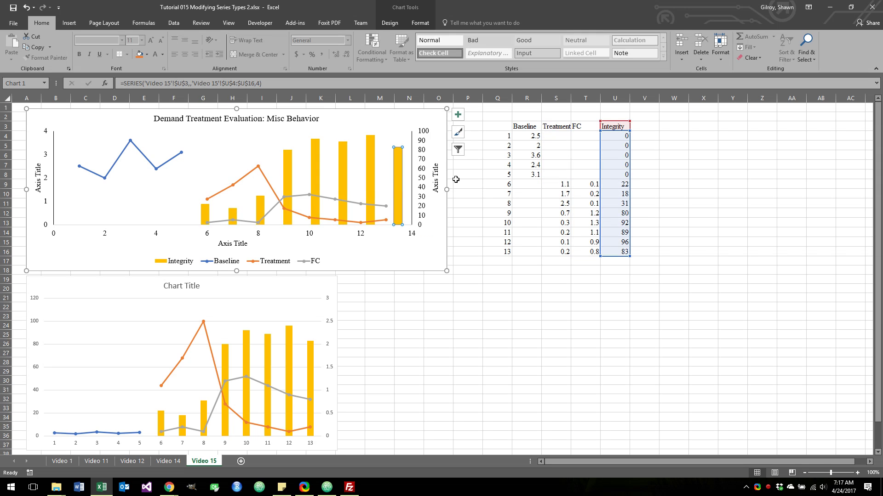
pyautogui.click(456, 181)
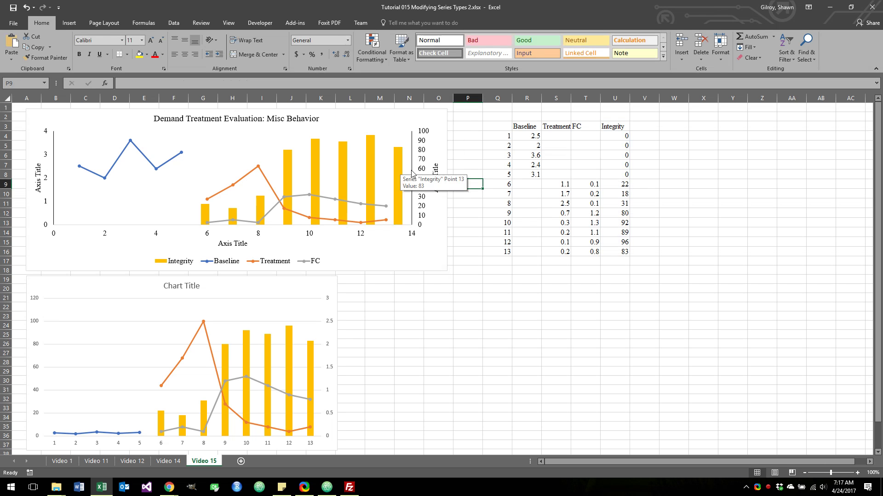
pyautogui.hotkey('ctrl', 'End')
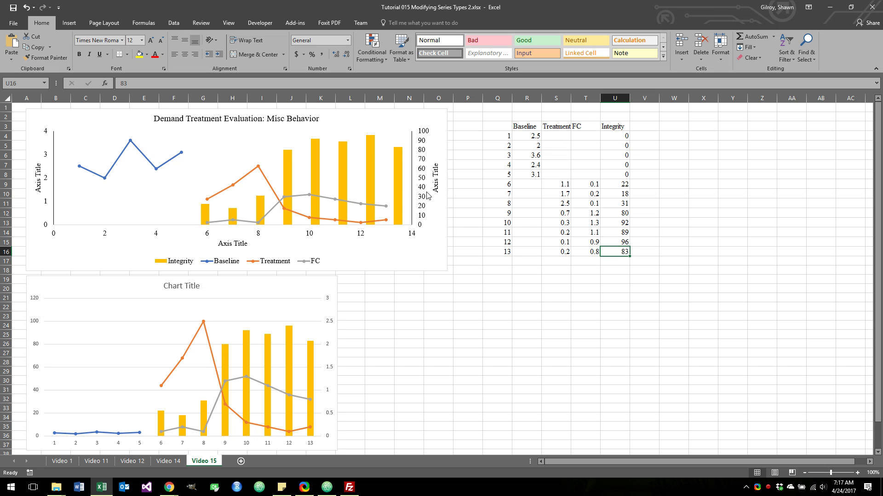
# Step: Delete the lower combination chart titled "Chart Title" from the Video 15 sheet
pyautogui.click(325, 276)
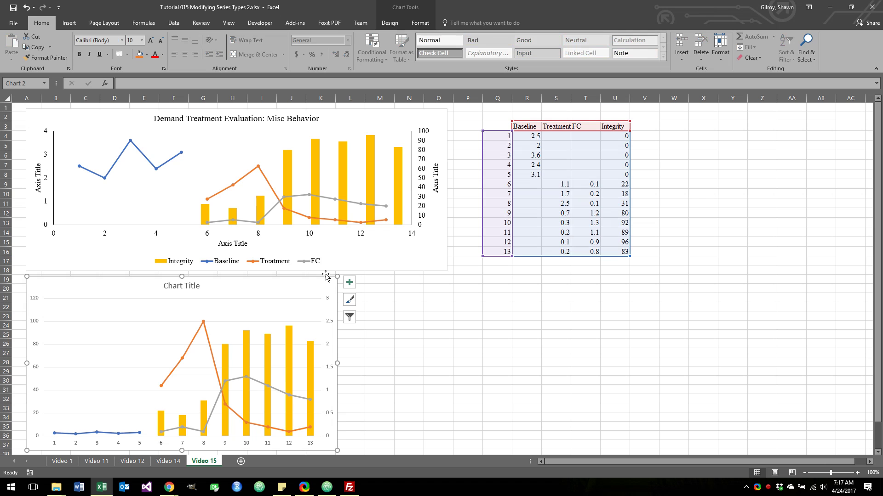
pyautogui.press('Delete')
pyautogui.click(74, 284)
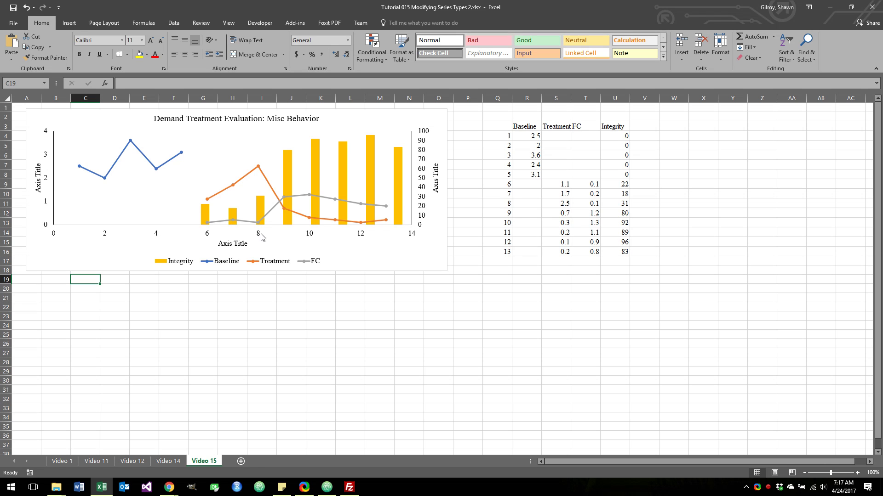
# Step: Insert a blank 2-D clustered column chart directly beneath the existing chart, stretched to the same width
pyautogui.click(58, 286)
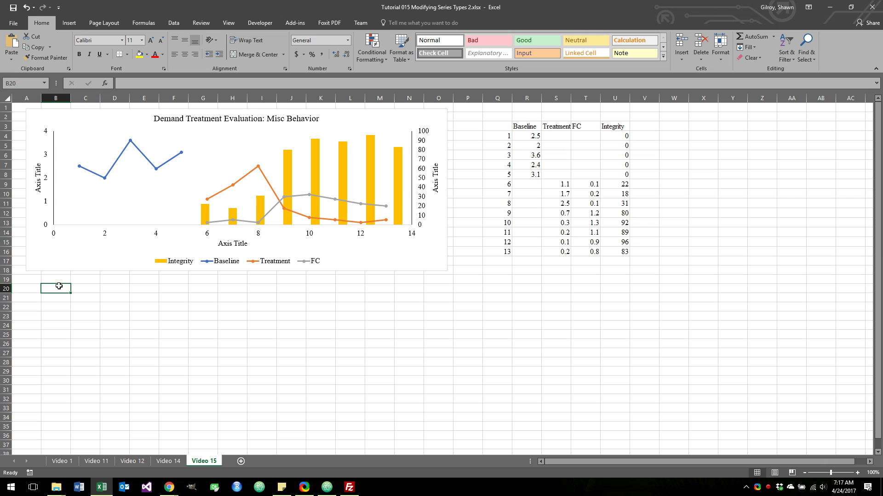
pyautogui.click(69, 23)
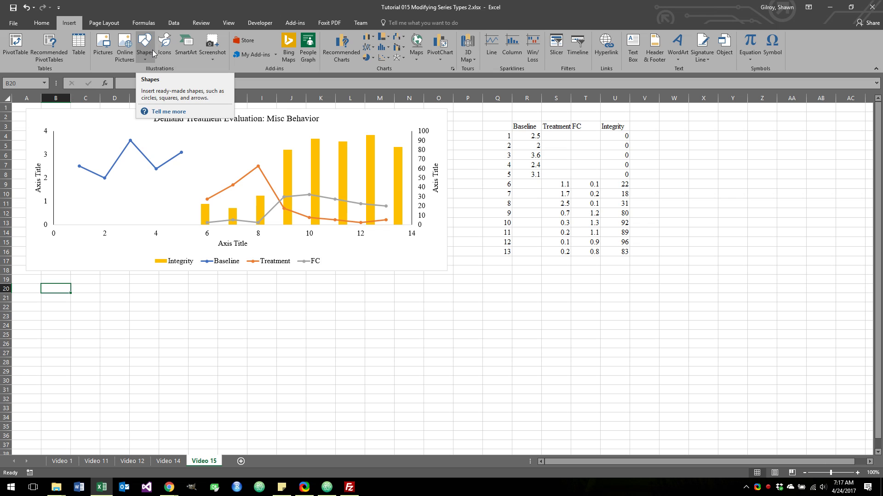
pyautogui.click(367, 38)
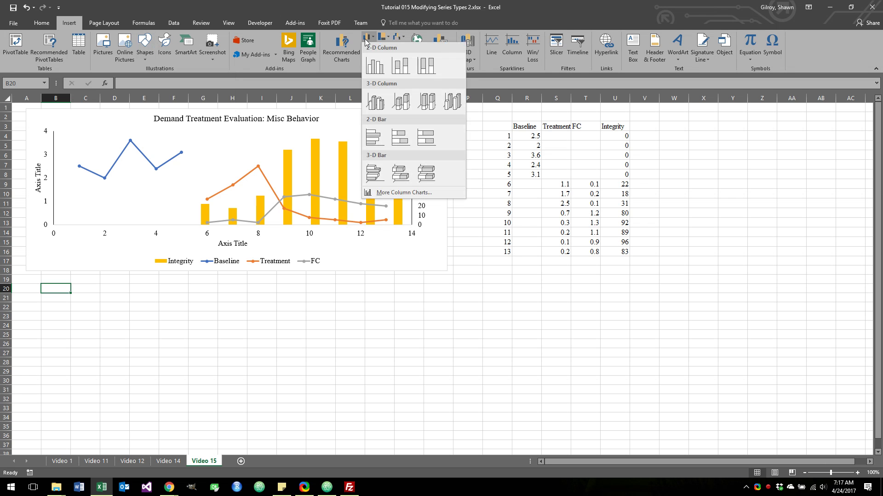
pyautogui.click(375, 65)
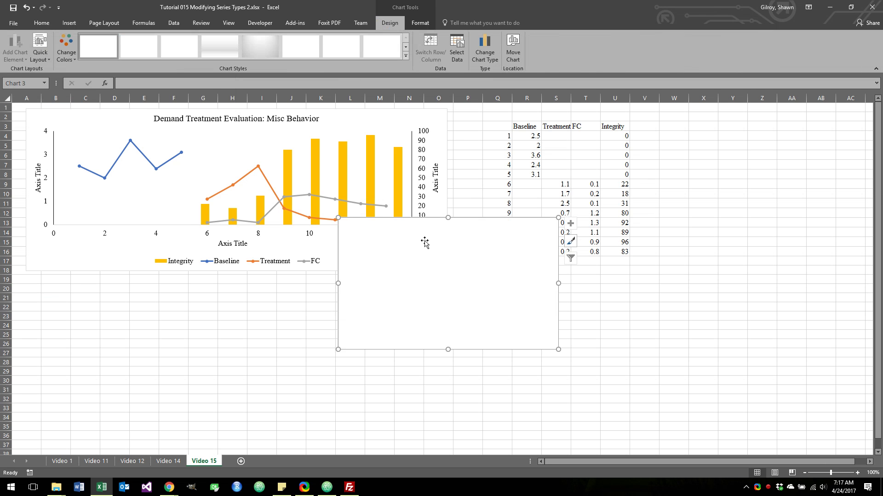
pyautogui.moveTo(424, 243); pyautogui.dragTo(117, 313)
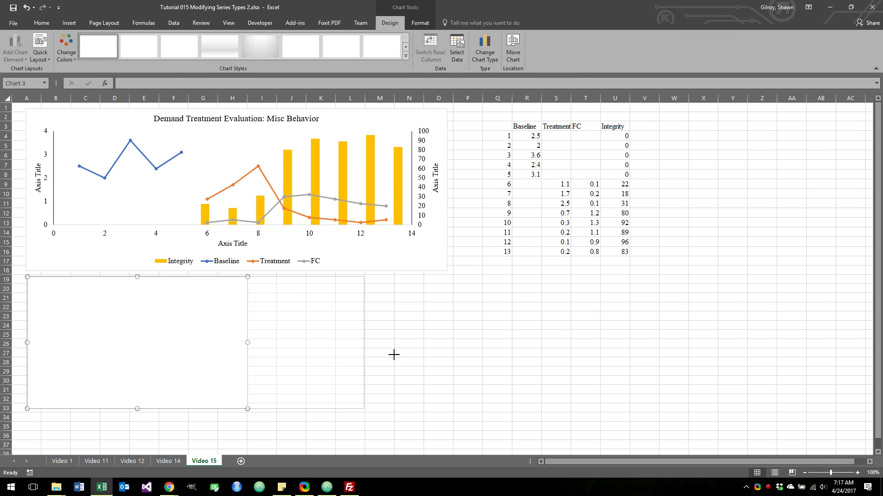
pyautogui.moveTo(394, 354); pyautogui.dragTo(447, 345)
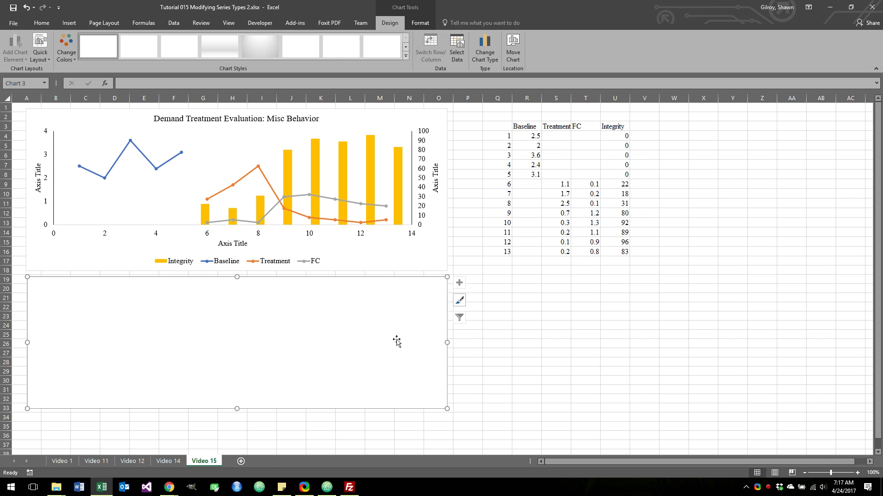
# Step: Add a Baseline series to the blank chart, taking its name from R3 and its values from R4:R16
pyautogui.rightClick(397, 341)
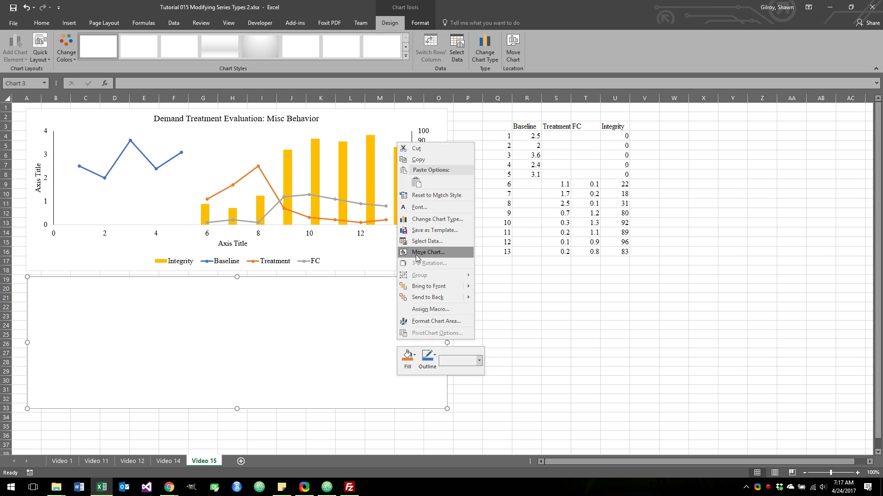
pyautogui.click(419, 241)
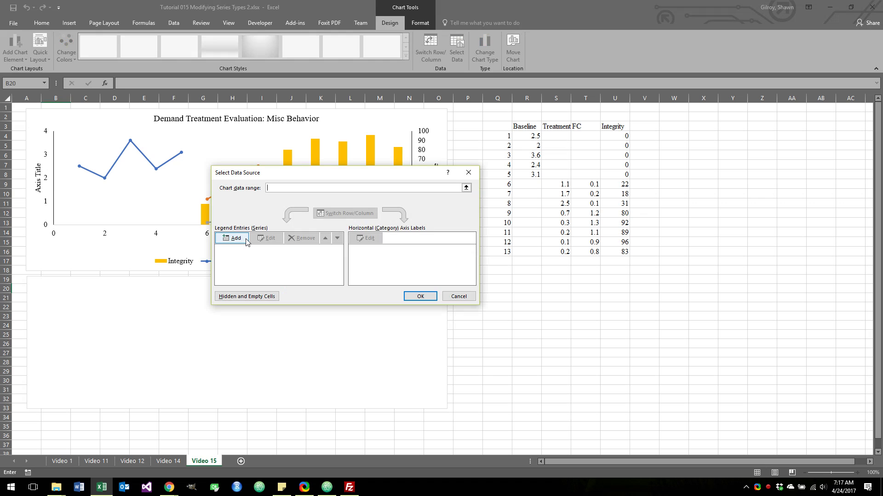
pyautogui.click(235, 238)
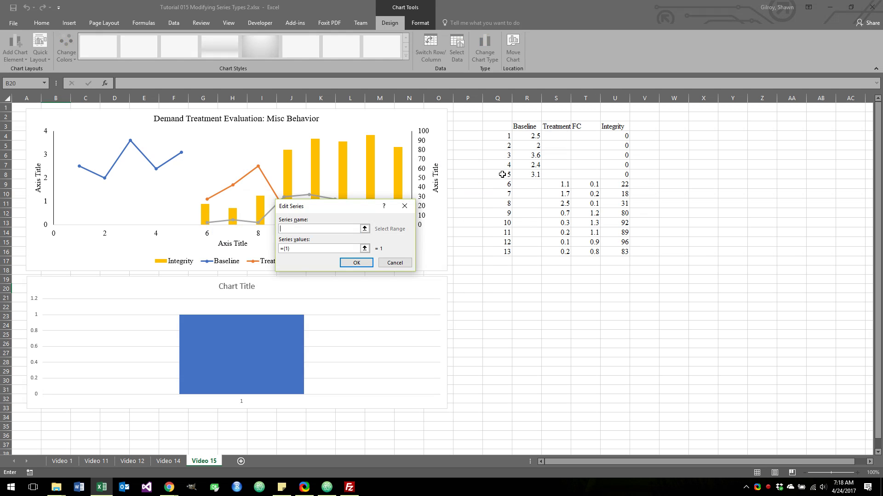
pyautogui.click(525, 127)
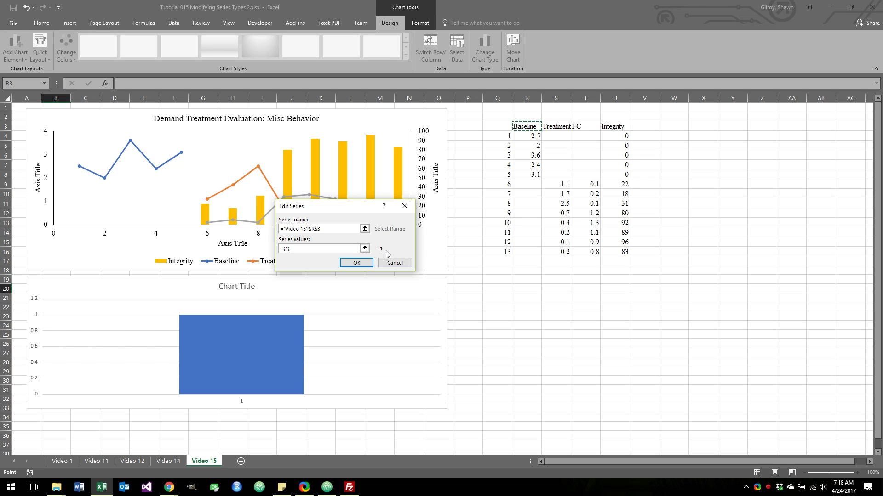
pyautogui.click(364, 248)
pyautogui.moveTo(532, 137); pyautogui.dragTo(528, 254)
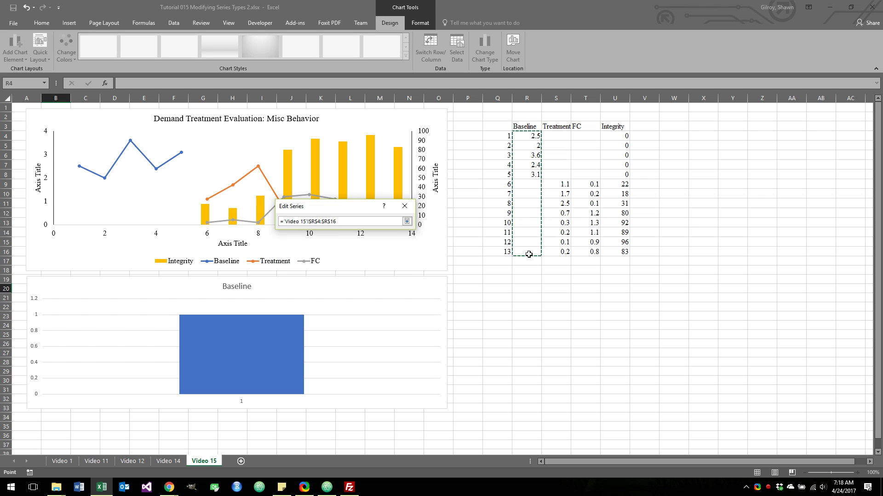
pyautogui.click(407, 221)
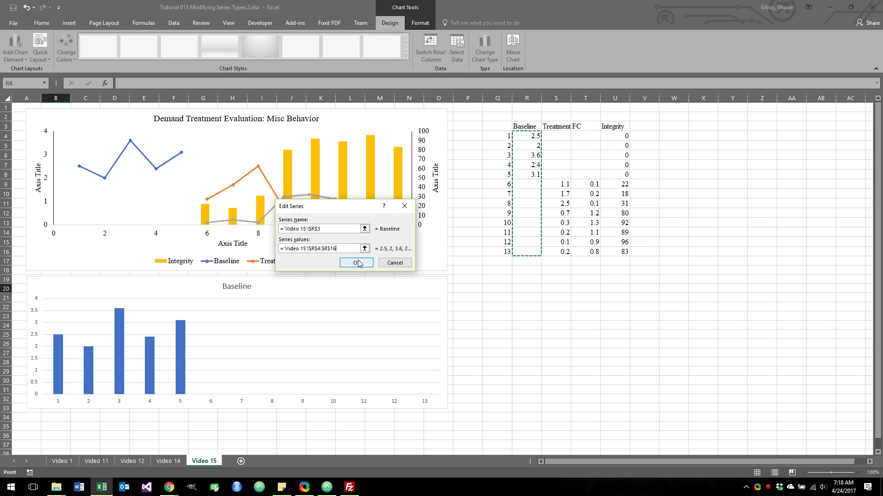
pyautogui.click(358, 263)
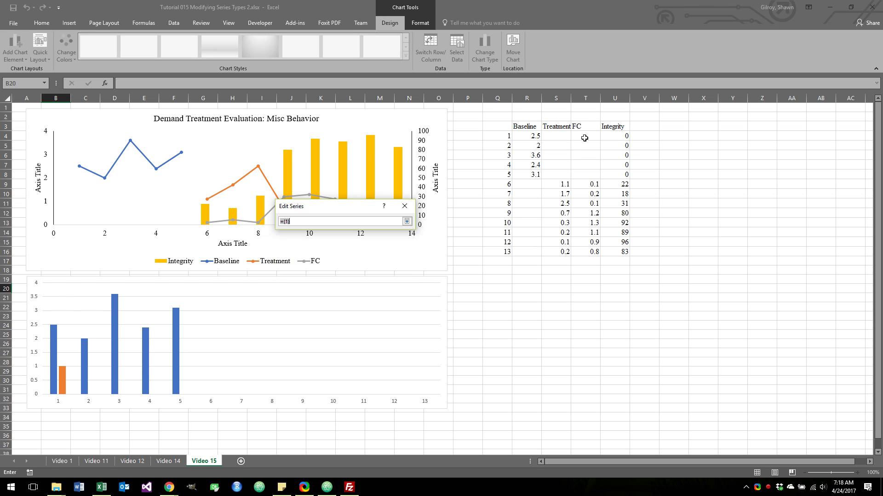
# Step: Add a Treatment series named from S3 with the values in S4:S16
pyautogui.moveTo(557, 136); pyautogui.dragTo(556, 252)
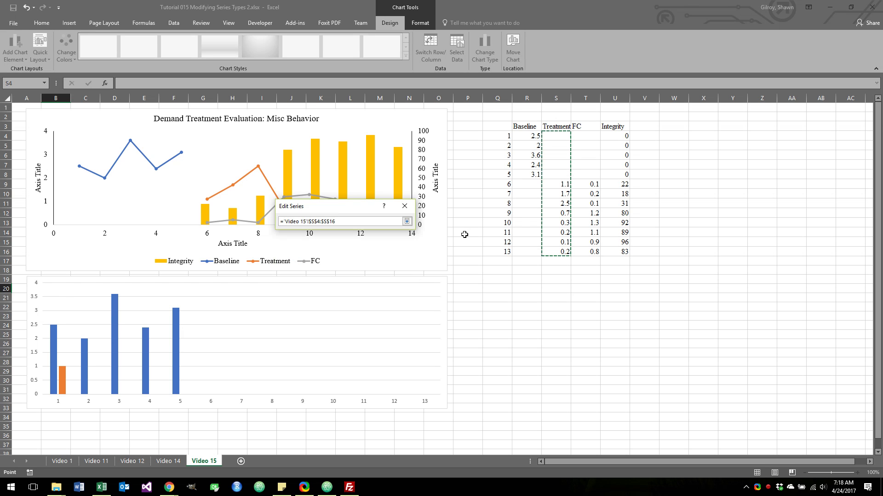
pyautogui.click(407, 222)
pyautogui.click(366, 265)
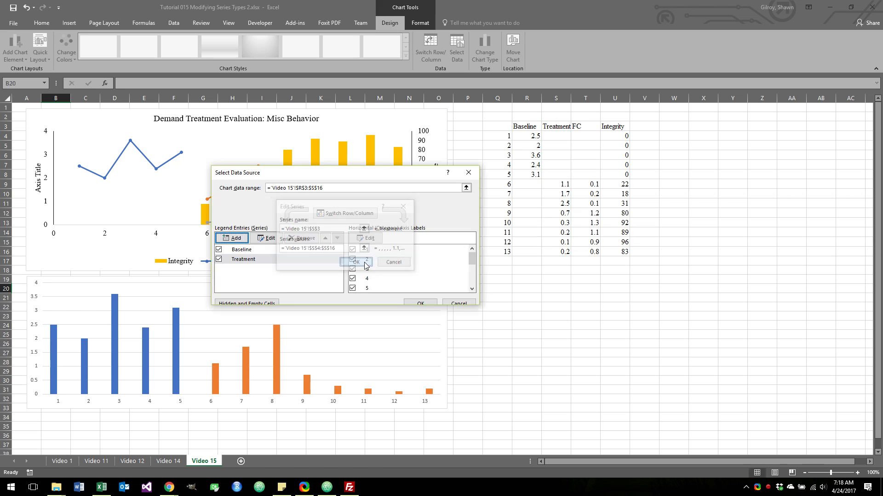
# Step: Add an FC series named from T3 with the values in T4:T16
pyautogui.click(232, 238)
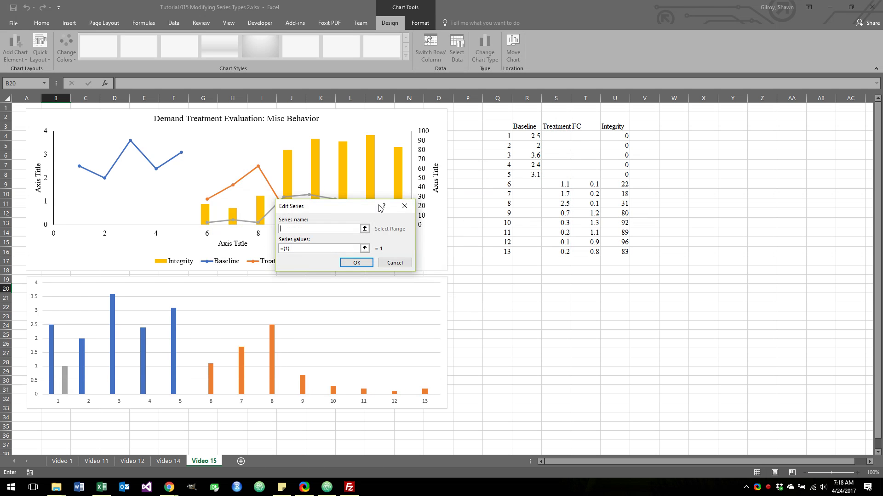
pyautogui.click(586, 127)
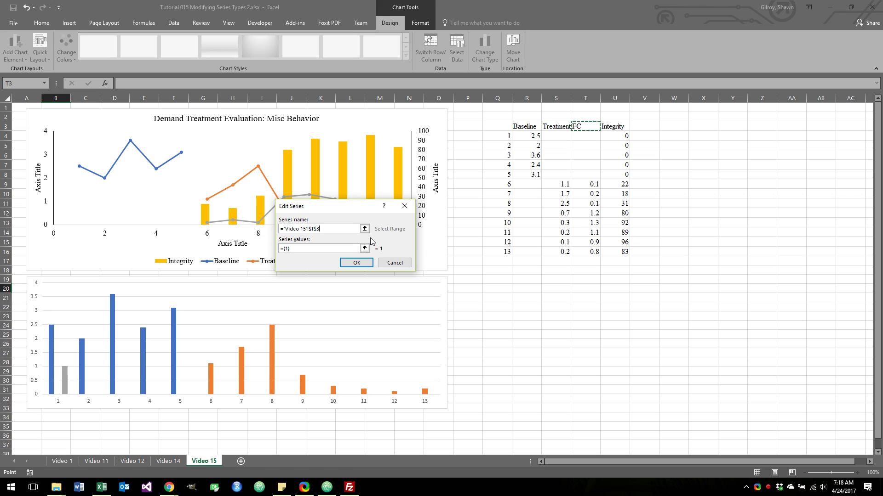
pyautogui.click(365, 248)
pyautogui.moveTo(585, 137); pyautogui.dragTo(585, 252)
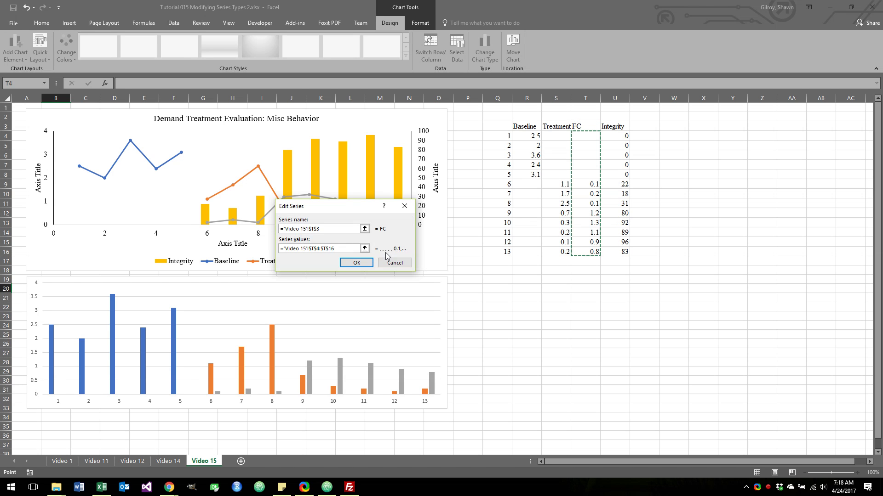
pyautogui.click(357, 263)
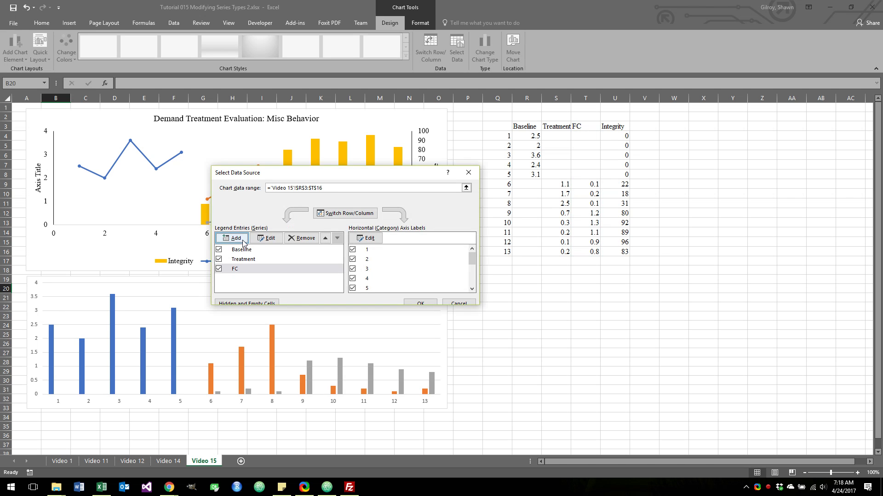
# Step: Add an Integrity series named from U3 with the values in U4:U16, and apply the chart's data source
pyautogui.click(244, 242)
pyautogui.click(618, 125)
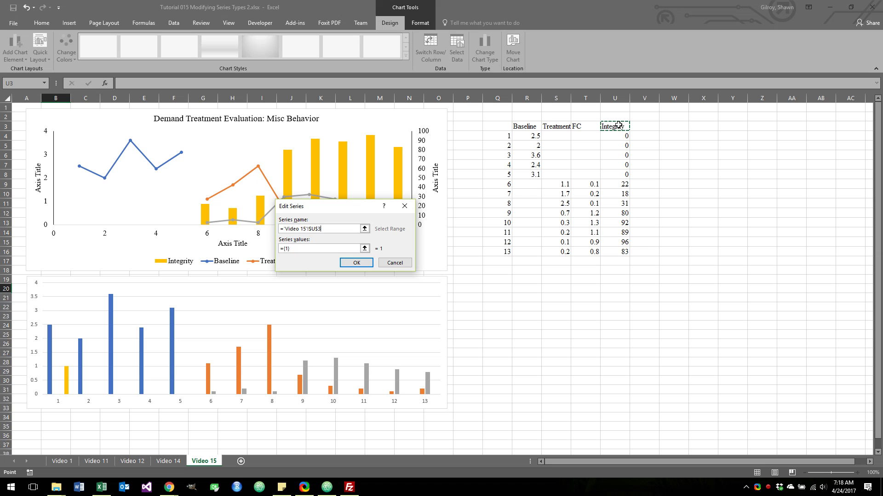
pyautogui.press('Tab')
pyautogui.moveTo(623, 137); pyautogui.dragTo(615, 251)
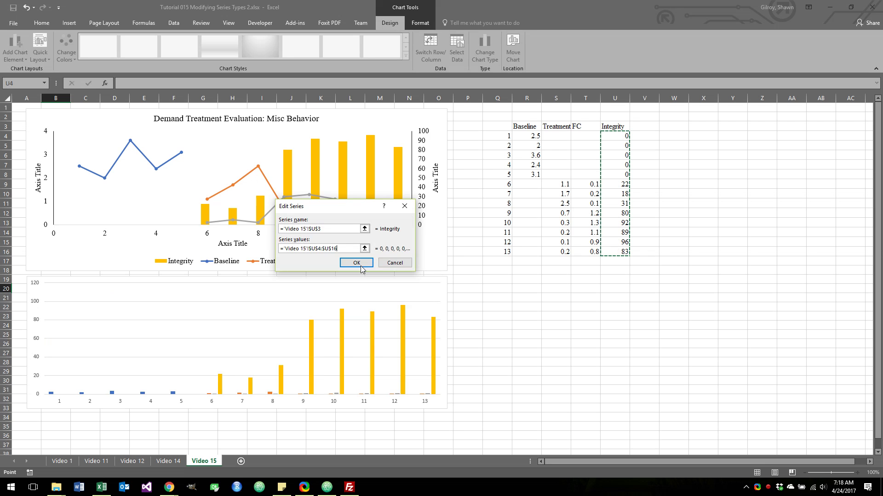
pyautogui.click(356, 262)
pyautogui.click(416, 299)
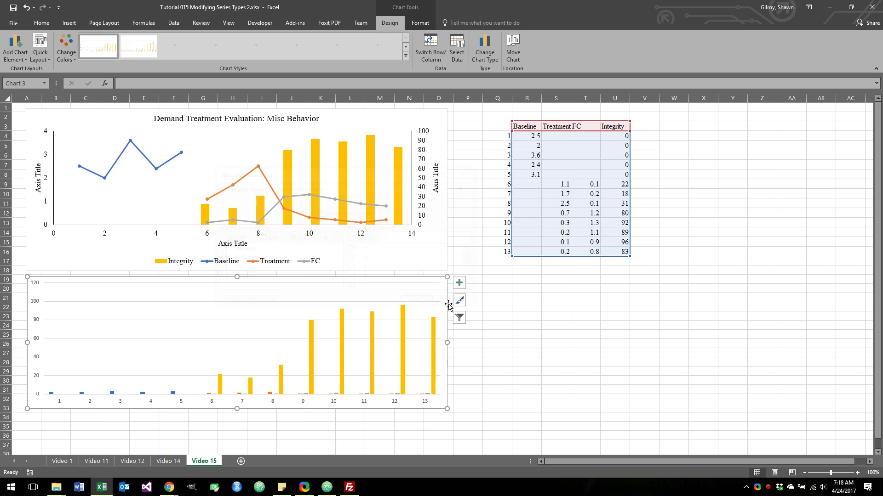
# Step: Compare the Integrity columns in the original and new charts, and examine the Baseline series in the new chart
pyautogui.click(501, 307)
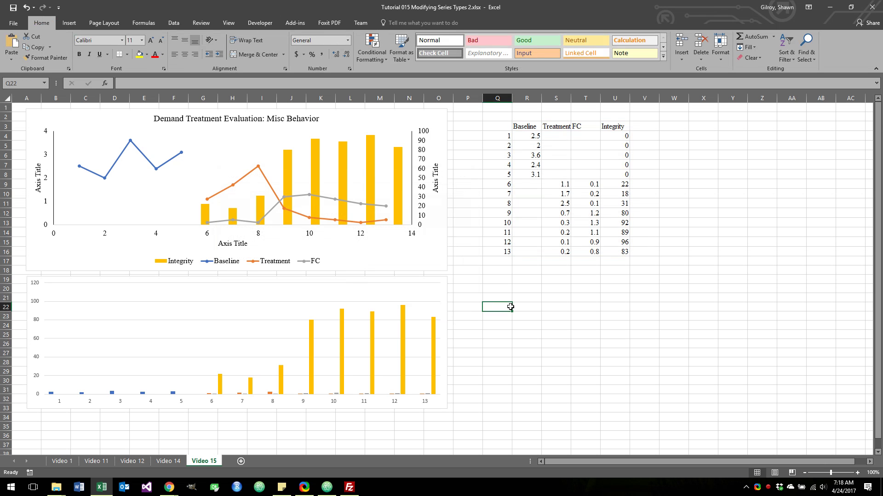
pyautogui.scroll(-2, 510, 304)
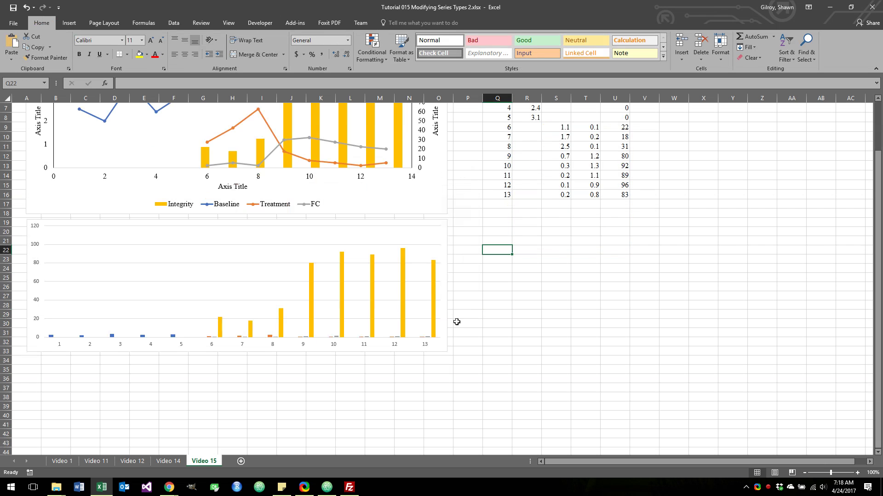
pyautogui.click(457, 322)
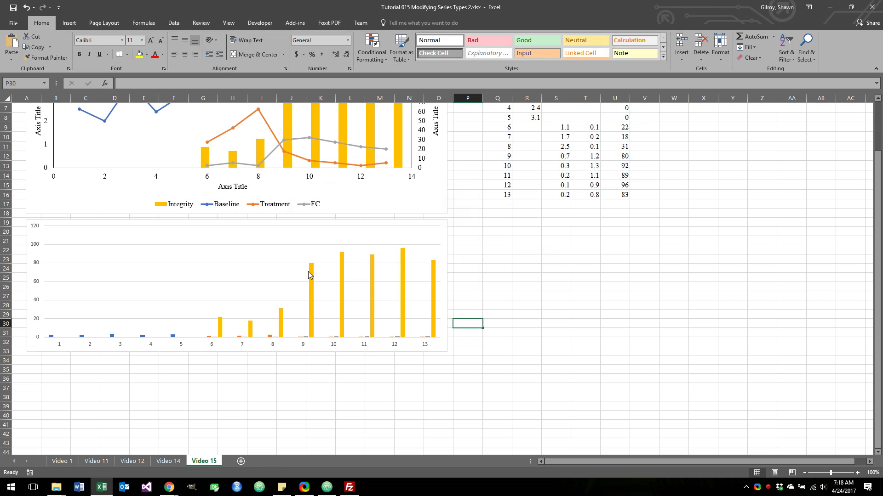
pyautogui.click(310, 273)
pyautogui.scroll(2, 322, 173)
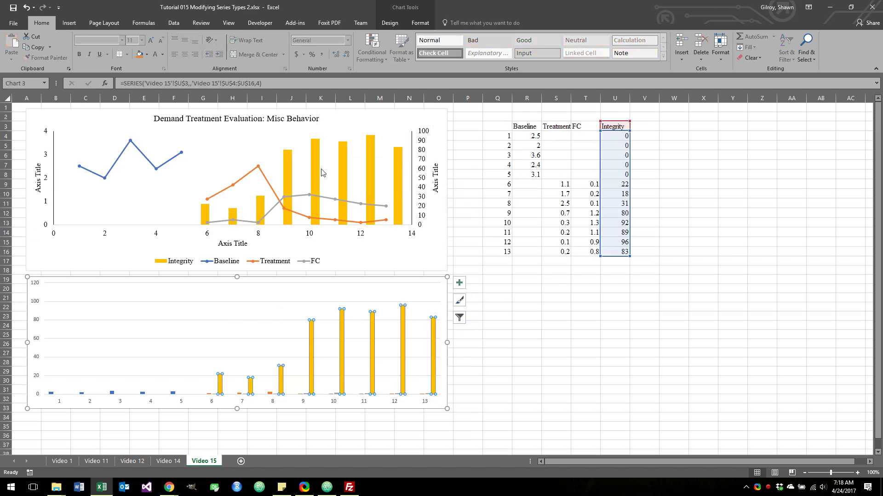
pyautogui.click(315, 164)
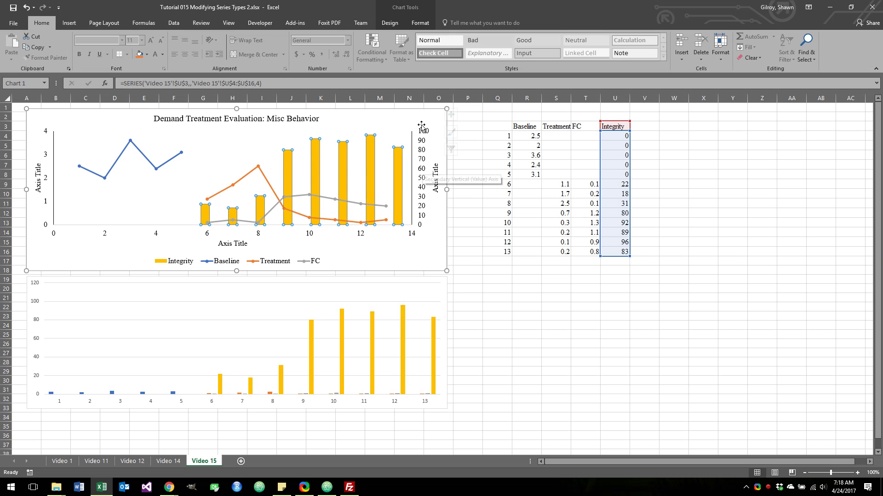
pyautogui.click(488, 307)
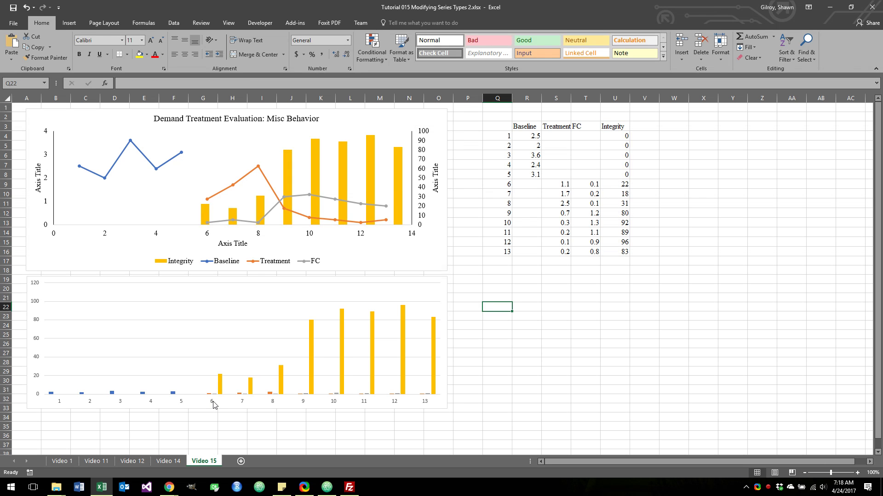
pyautogui.click(311, 341)
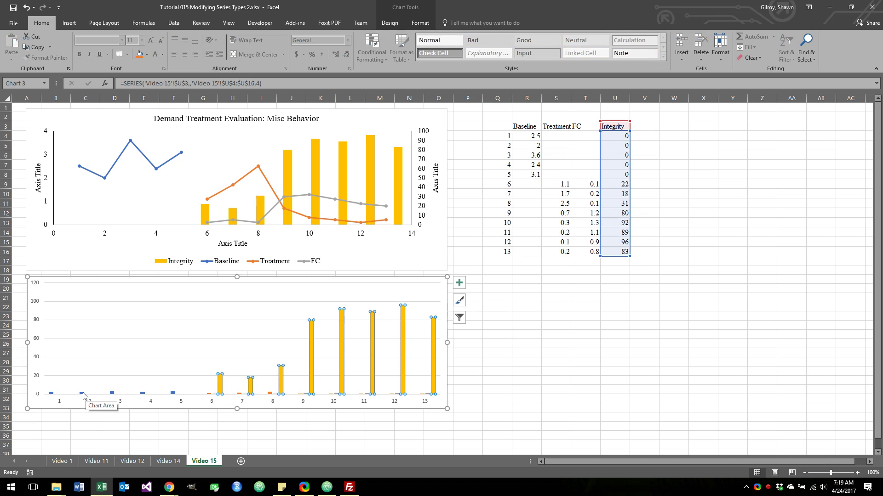
pyautogui.click(141, 394)
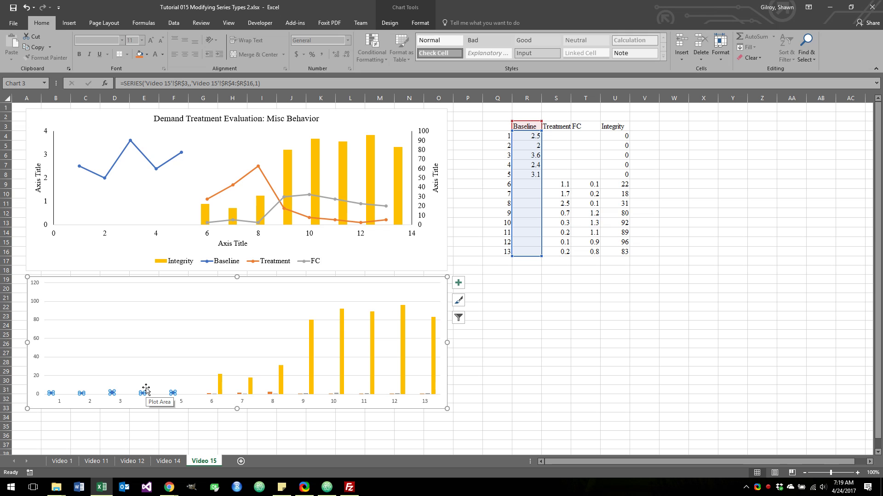
pyautogui.click(522, 363)
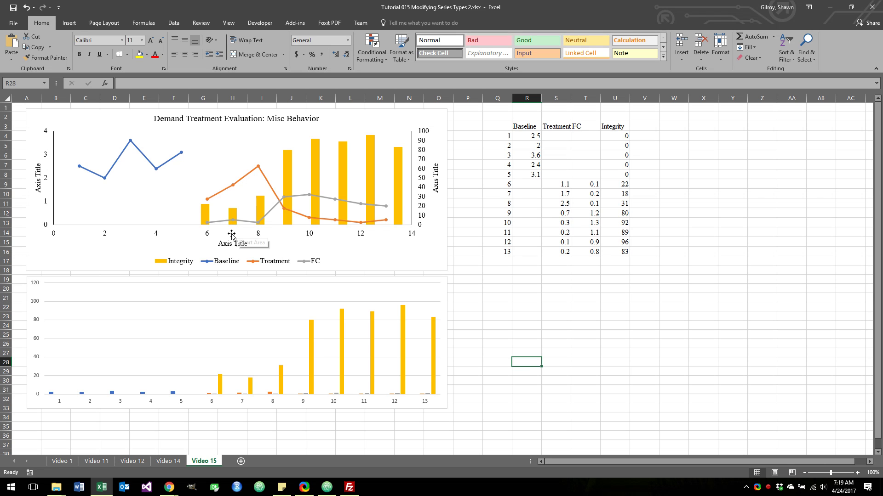
# Step: Change the new chart's Baseline series to Scatter with Straight Lines and Markers and plot it on the secondary axis
pyautogui.click(172, 394)
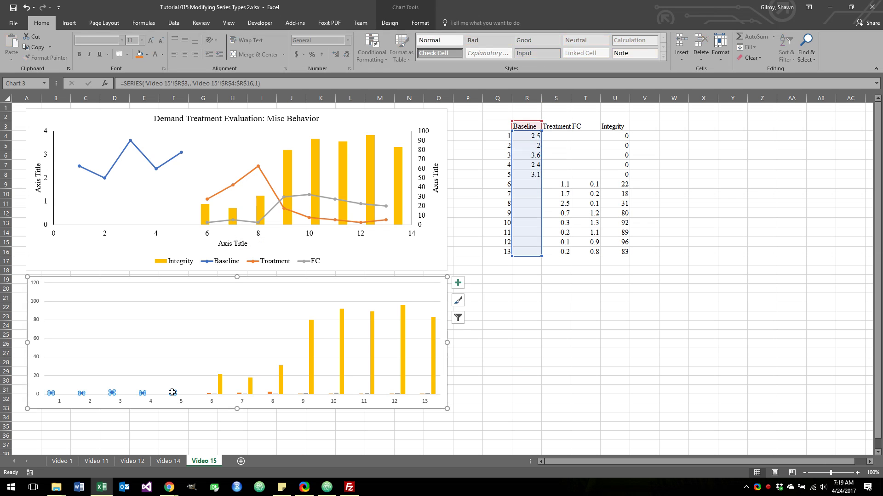
pyautogui.rightClick(172, 392)
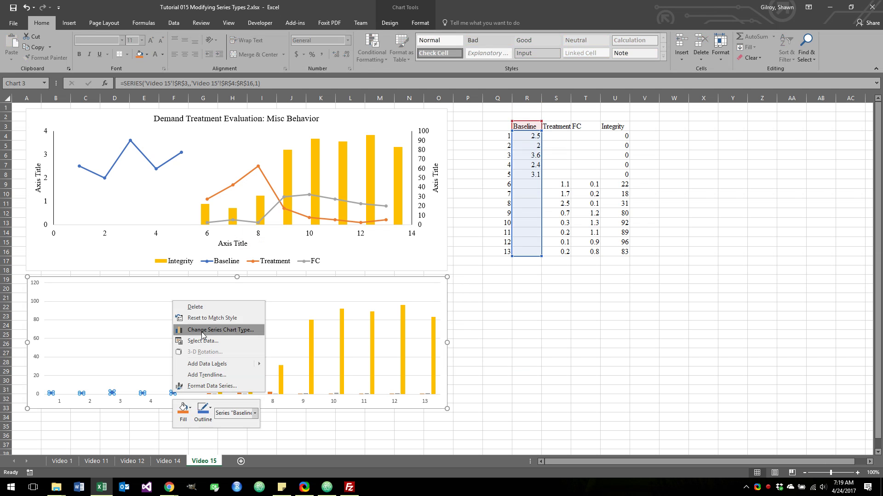
pyautogui.click(202, 331)
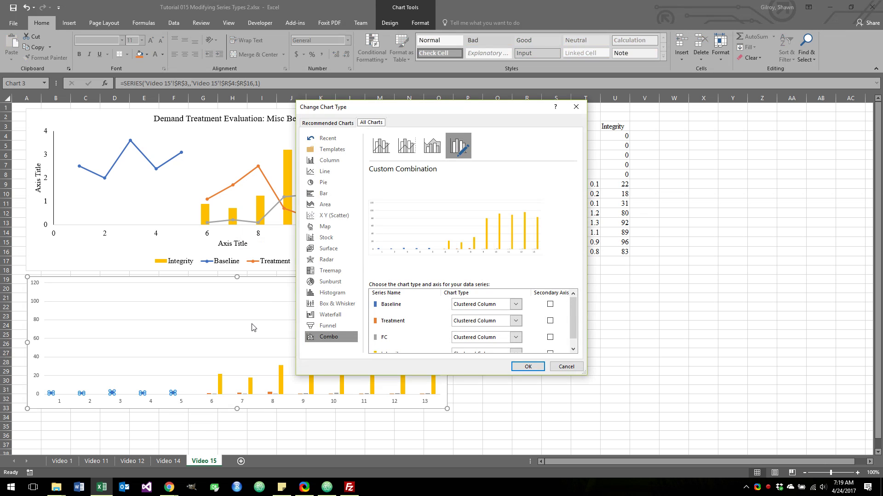
pyautogui.moveTo(380, 113); pyautogui.dragTo(559, 113)
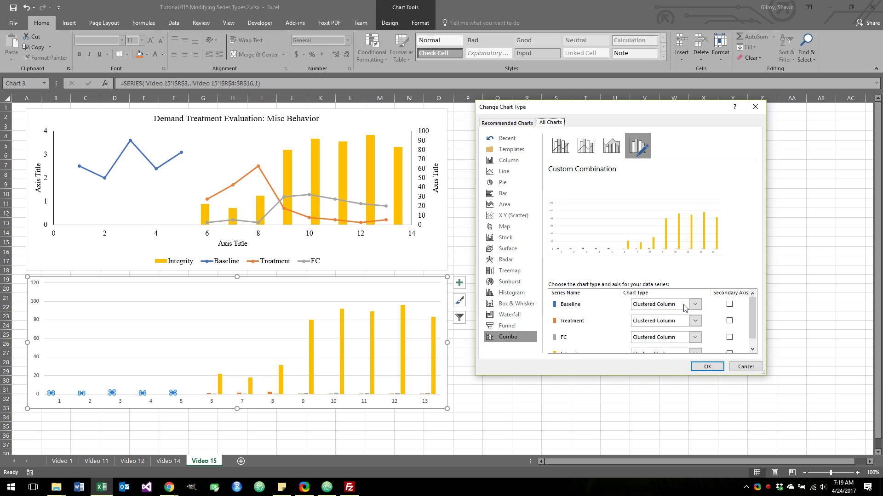
pyautogui.click(604, 305)
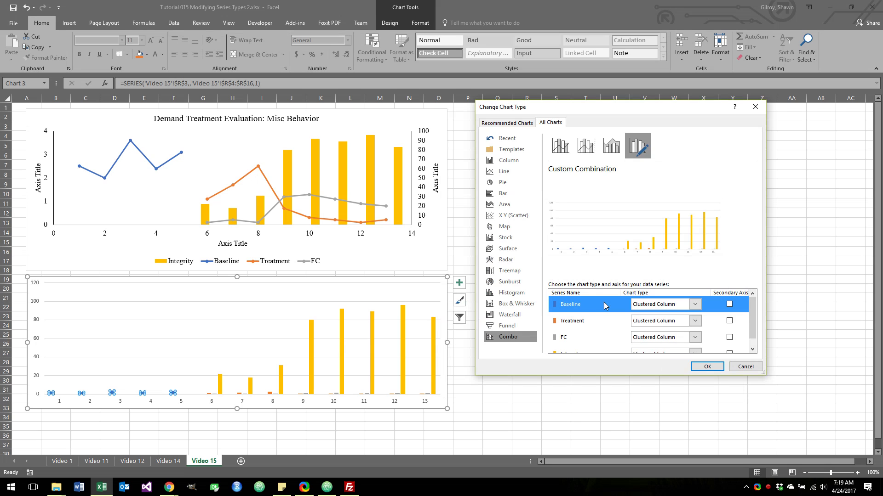
pyautogui.click(695, 304)
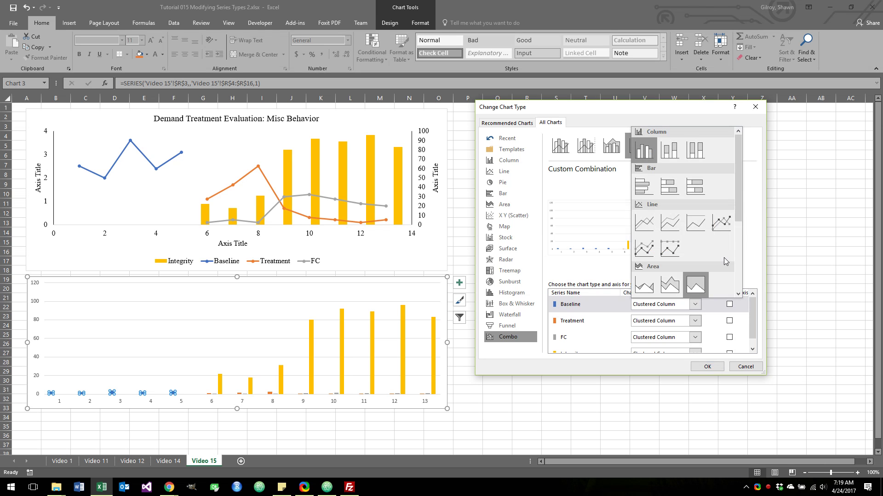
pyautogui.moveTo(738, 221); pyautogui.dragTo(745, 288)
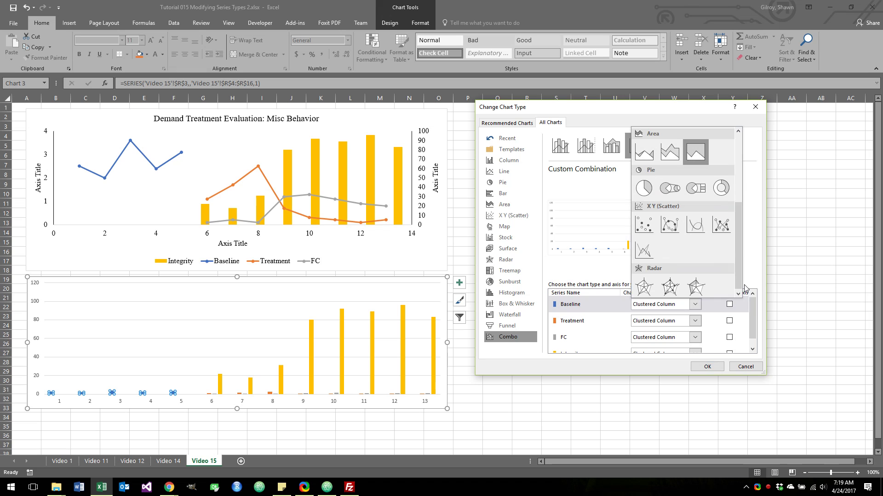
pyautogui.click(720, 224)
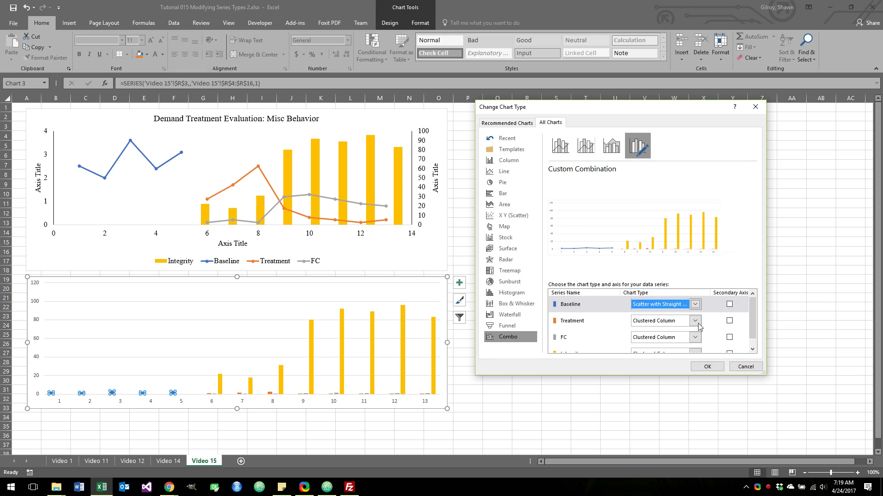
pyautogui.click(729, 304)
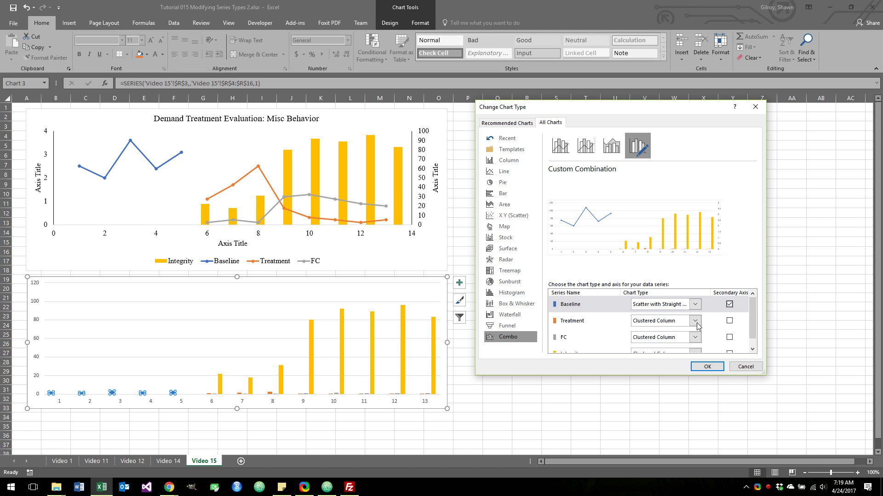
# Step: Set the Treatment series to Scatter with Straight Lines and Markers on the secondary axis
pyautogui.click(660, 322)
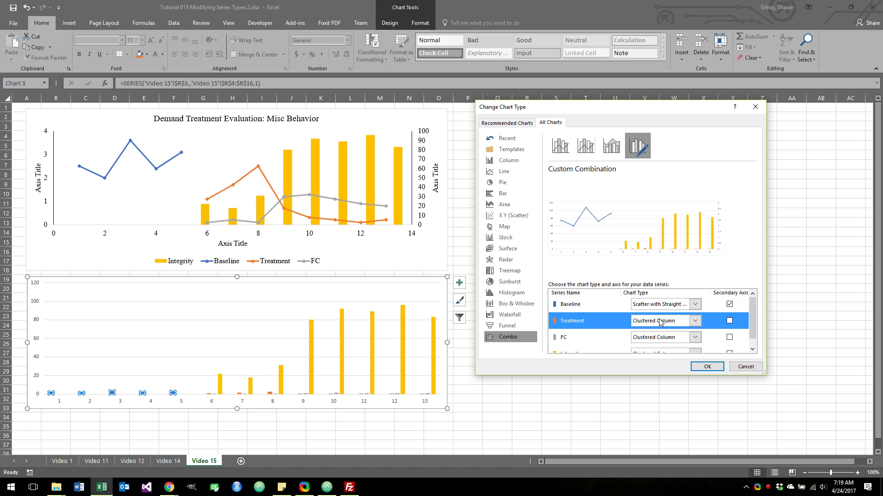
pyautogui.click(661, 323)
pyautogui.moveTo(738, 231); pyautogui.dragTo(741, 285)
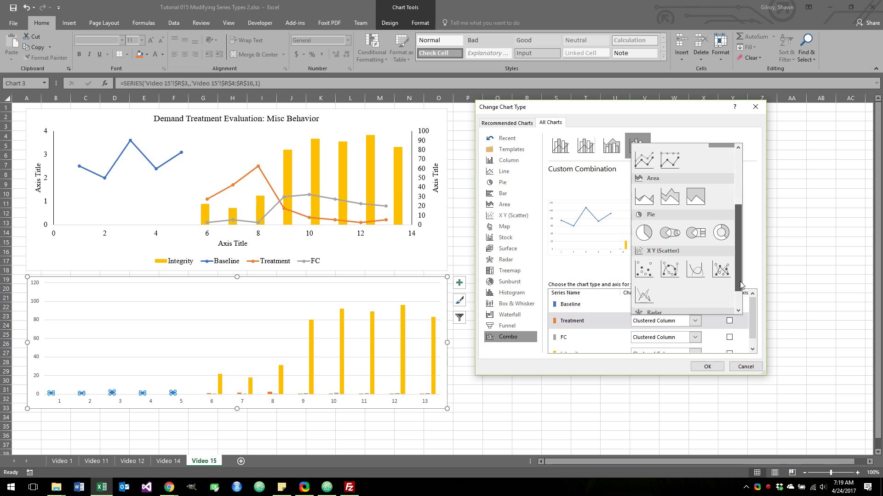
pyautogui.click(721, 269)
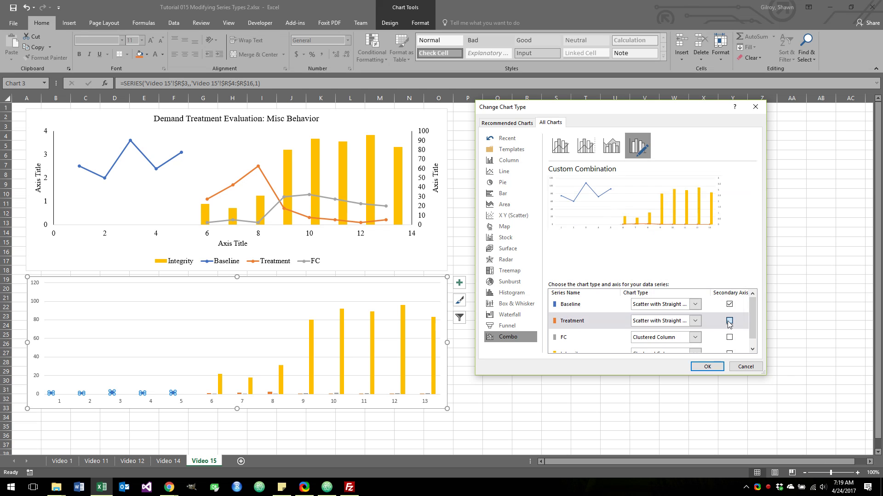
# Step: Set the FC series to Scatter with Straight Lines and Markers on the secondary axis, and apply the combination chart
pyautogui.click(687, 339)
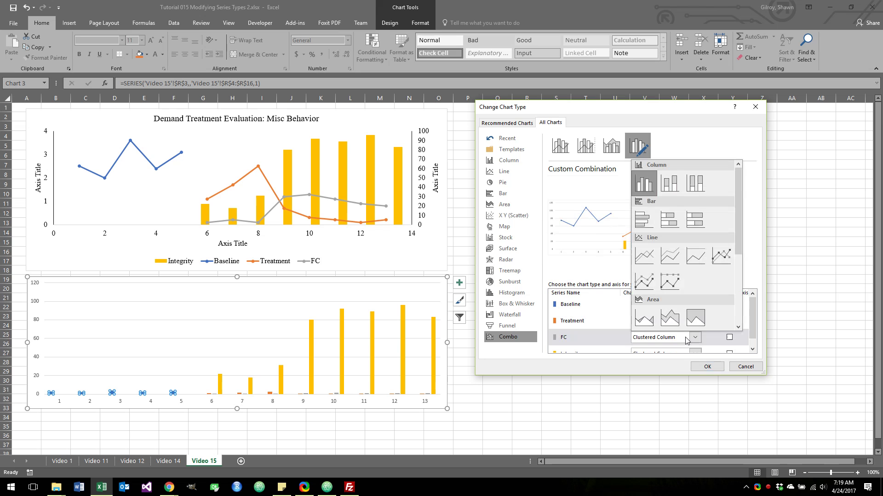
pyautogui.scroll(-3, 723, 259)
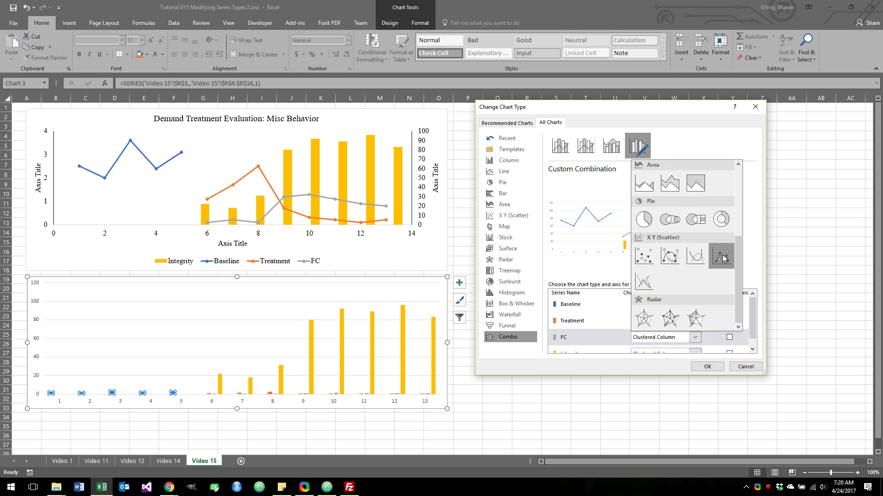
pyautogui.click(723, 259)
pyautogui.click(729, 338)
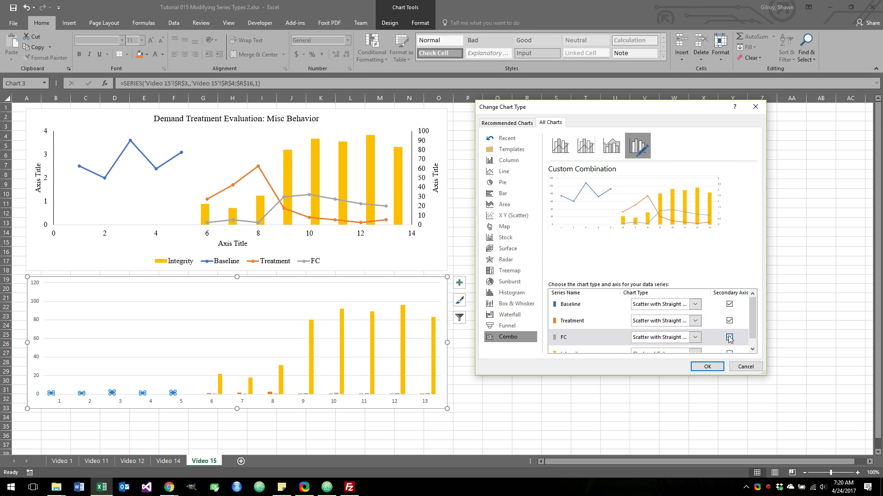
pyautogui.click(707, 367)
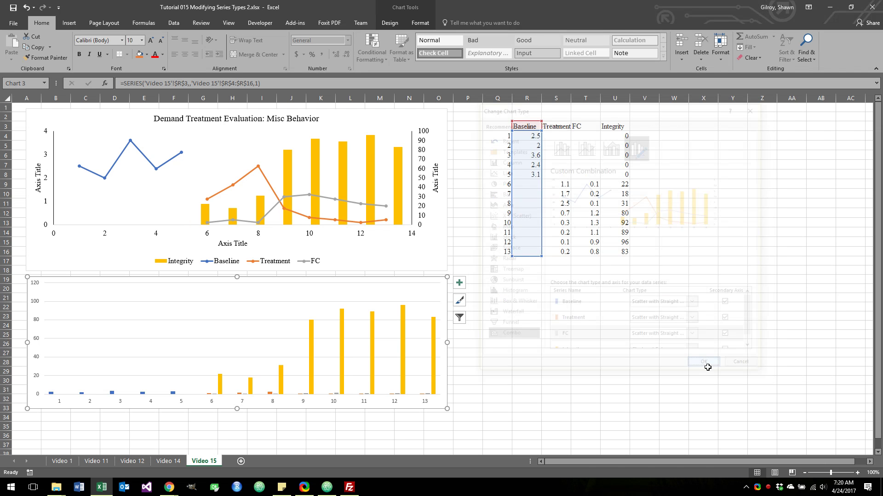
# Step: Widen both charts out to about column T to compare how their lines align with the columns
pyautogui.click(445, 198)
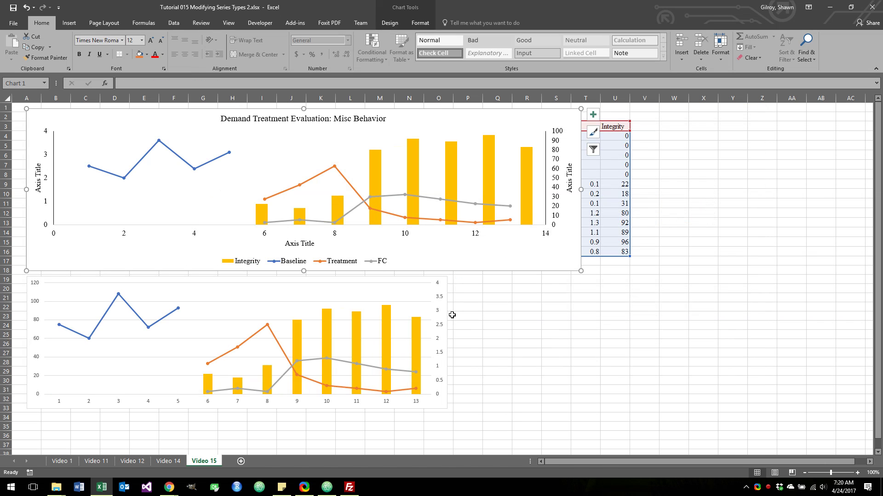
pyautogui.click(446, 341)
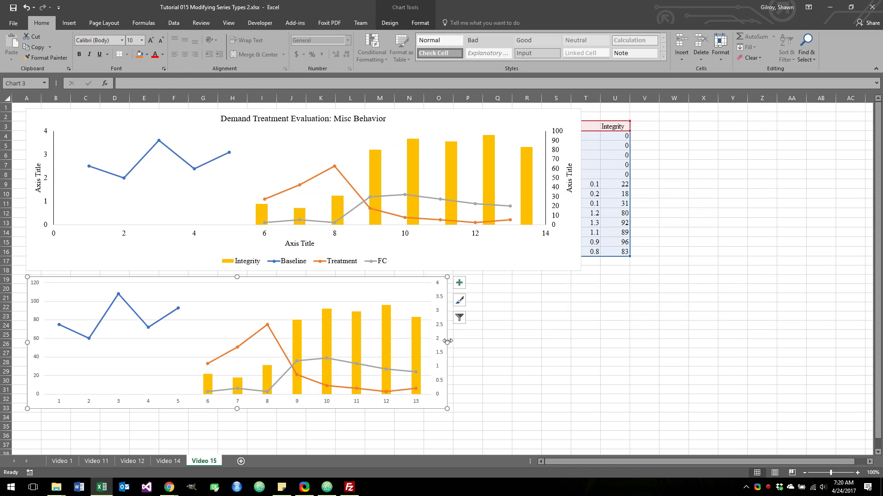
pyautogui.moveTo(446, 341); pyautogui.dragTo(575, 342)
# Step: Delete the original Demand Treatment Evaluation chart and move the rebuilt chart up into its place
pyautogui.click(554, 267)
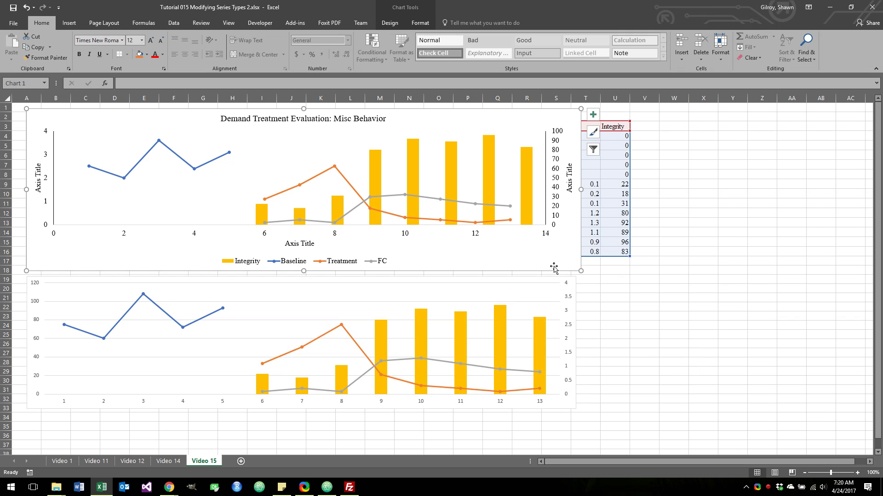
pyautogui.press('Delete')
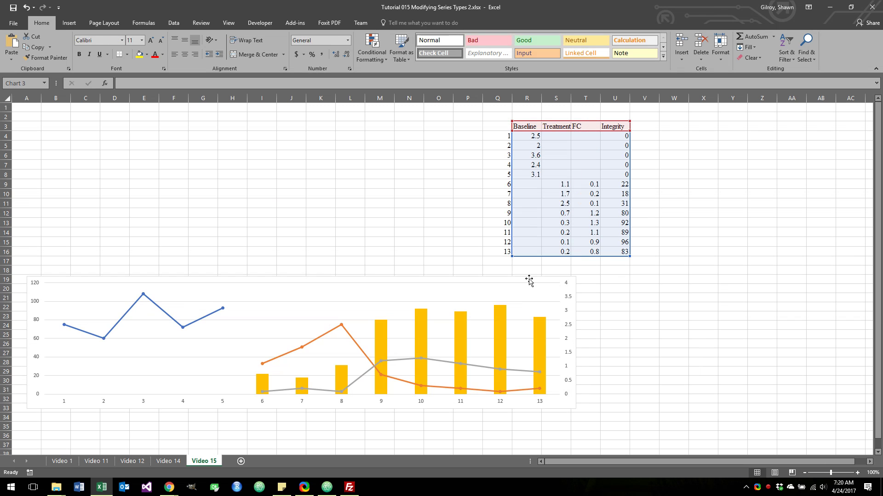
pyautogui.click(467, 349)
pyautogui.moveTo(467, 349); pyautogui.dragTo(420, 346)
pyautogui.moveTo(393, 282); pyautogui.dragTo(383, 166)
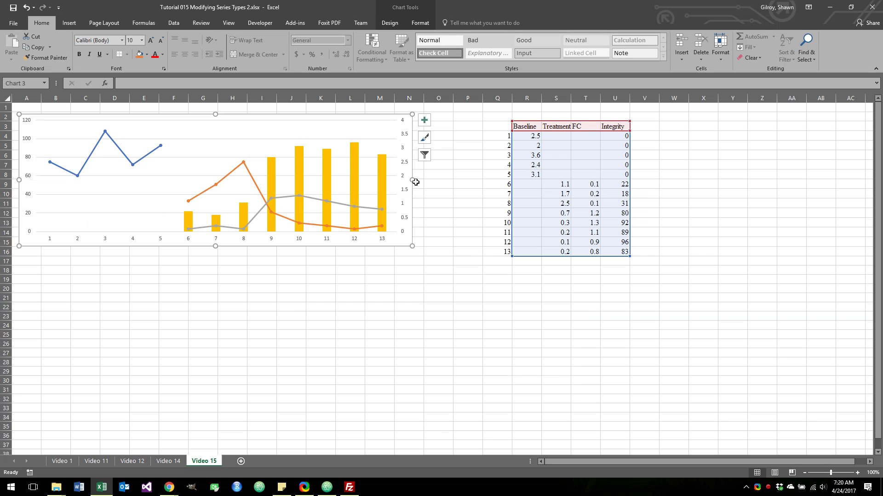
# Step: Enlarge the rebuilt chart so it extends across to column P and down to row 19
pyautogui.moveTo(415, 182); pyautogui.dragTo(483, 184)
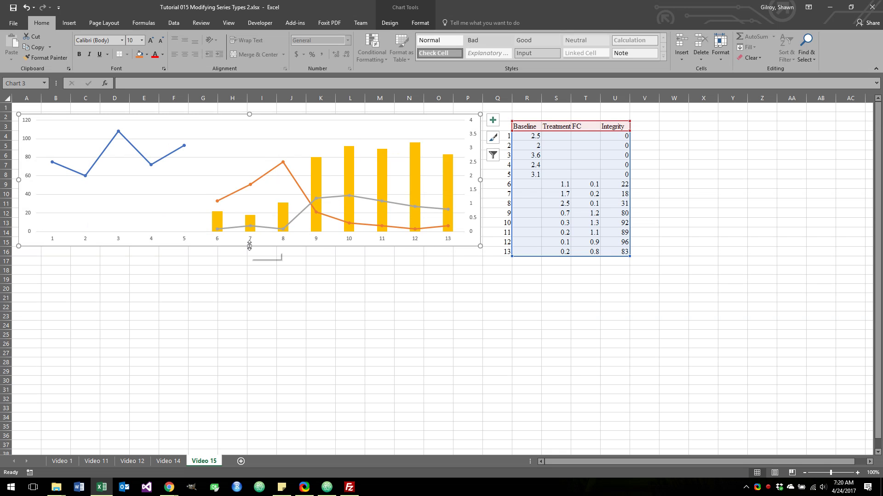
pyautogui.moveTo(249, 246); pyautogui.dragTo(250, 284)
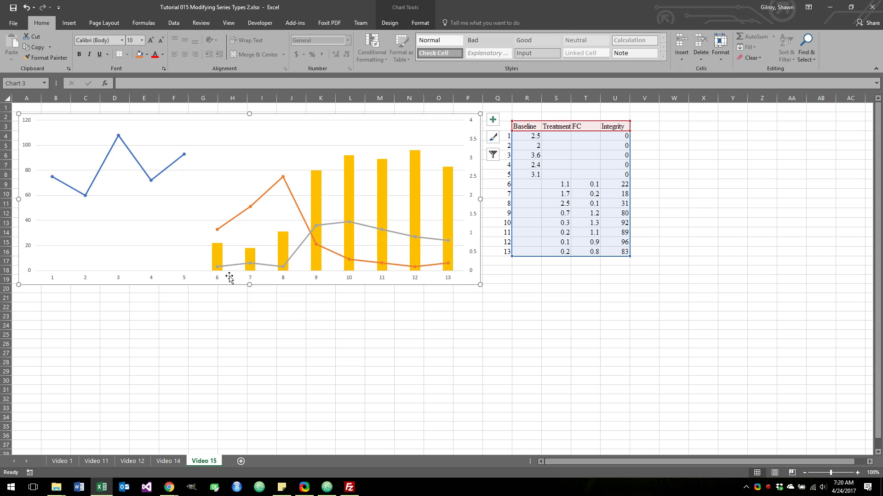
pyautogui.click(293, 345)
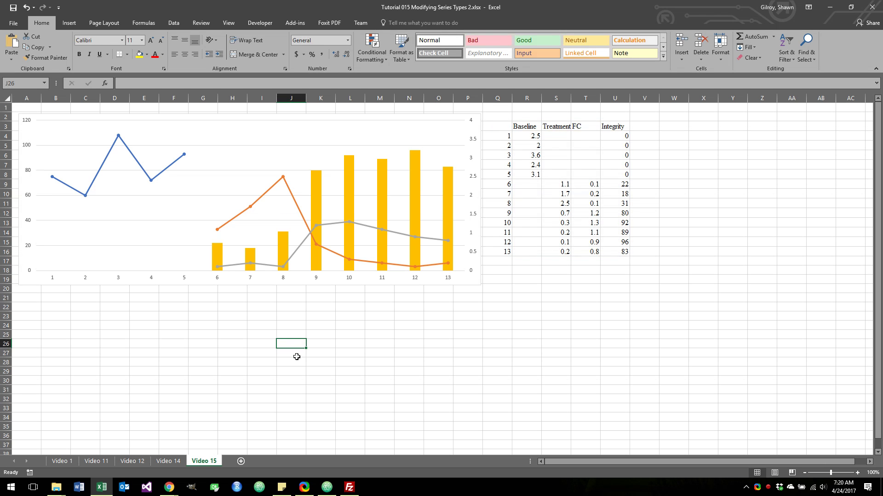